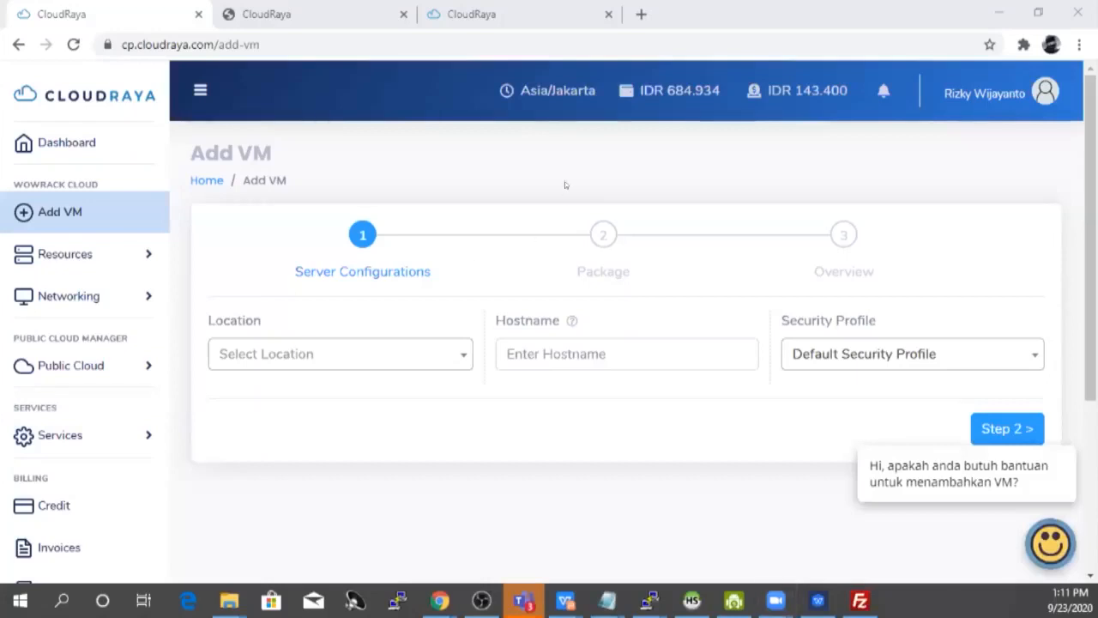
# Step: Set the VM location to Jakarta and the hostname to my-web-server
pyautogui.click(317, 360)
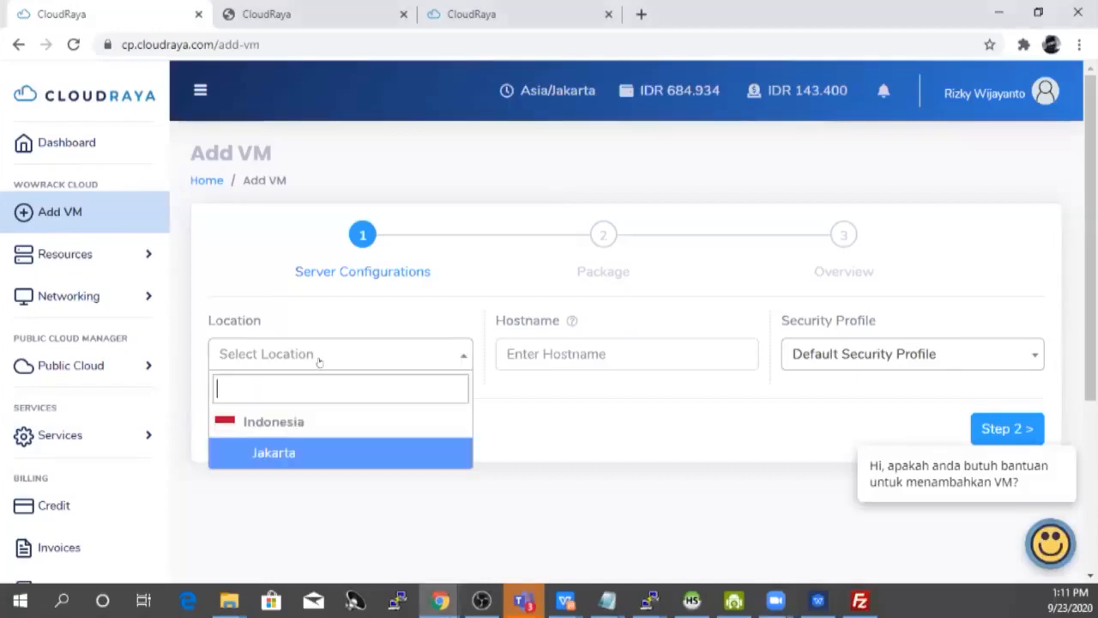
pyautogui.click(293, 457)
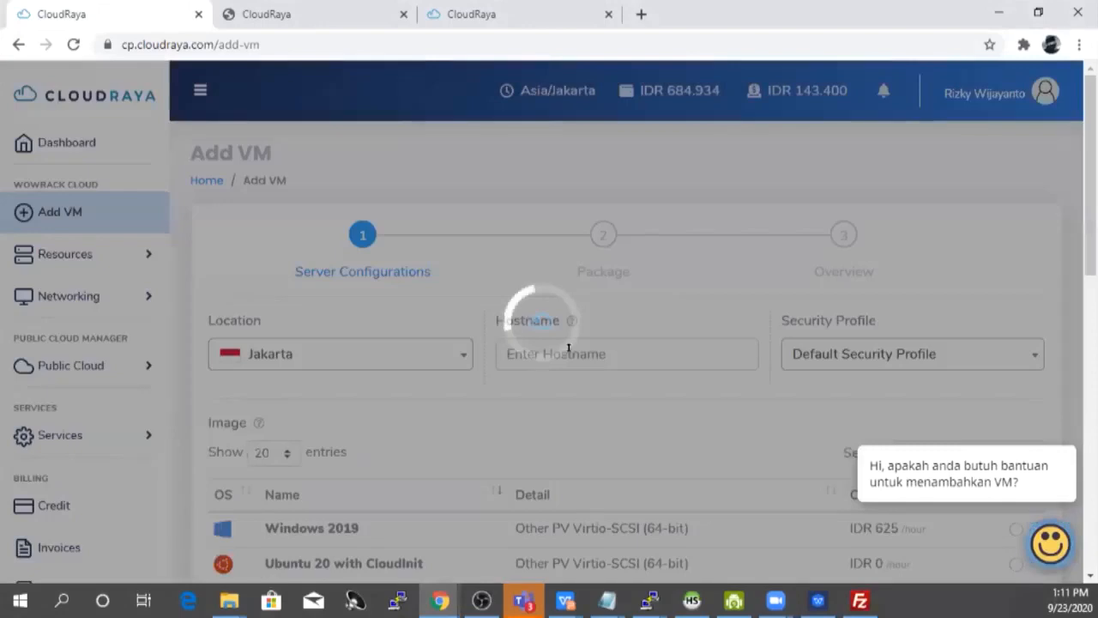
pyautogui.click(568, 347)
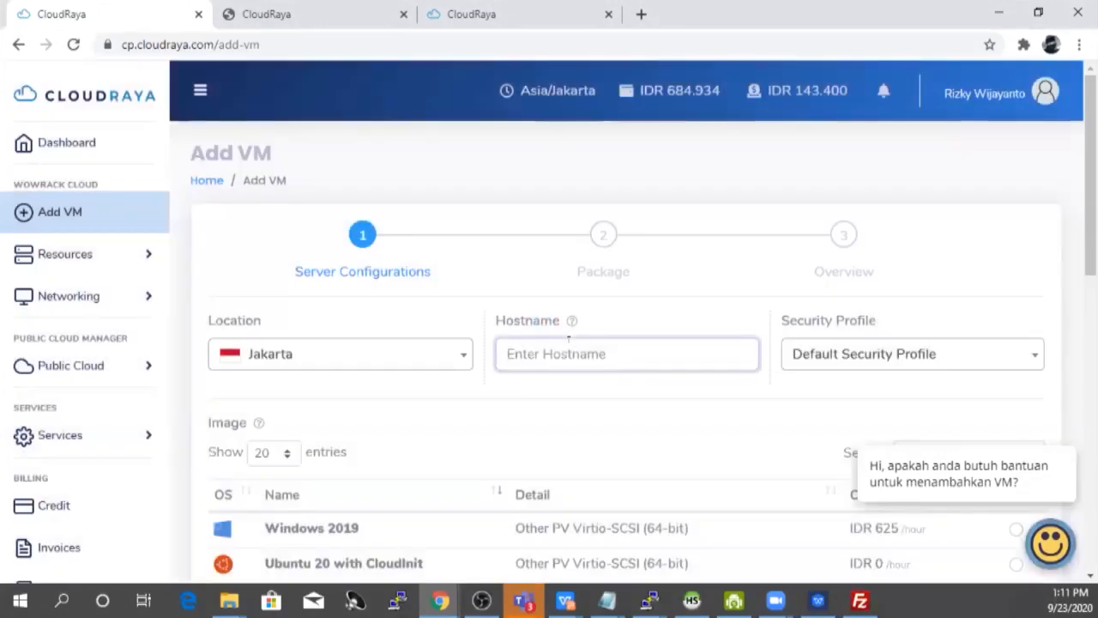
pyautogui.write('my-web-server')
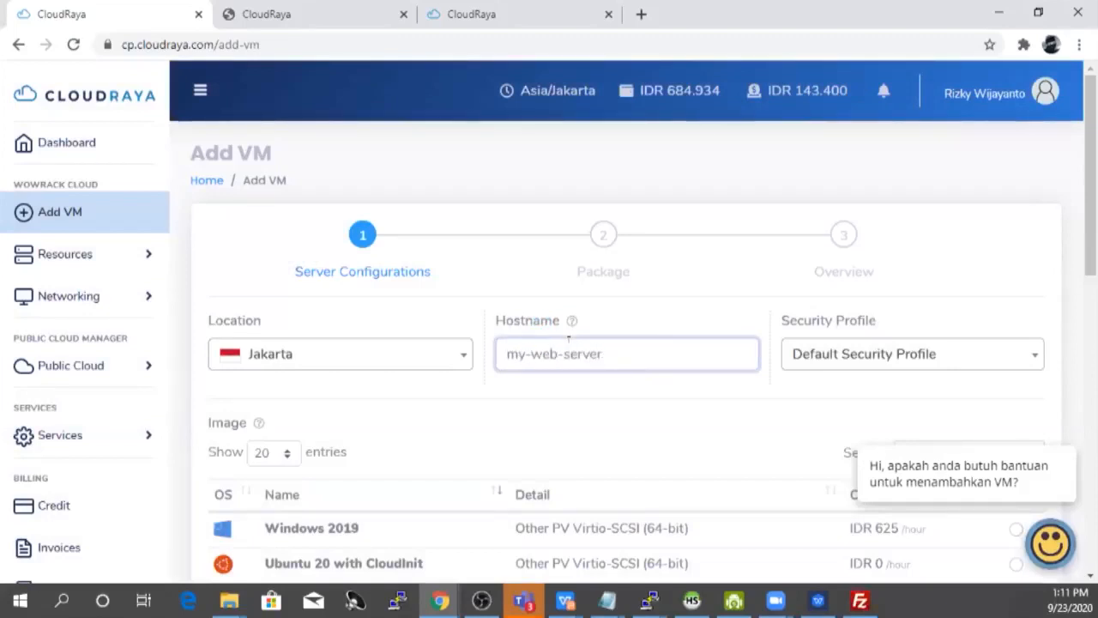
pyautogui.click(759, 408)
# Step: Choose the Debian 10 with CloudInit image, dismiss the chat bubble and go to Step 2
pyautogui.scroll(-4, 759, 409)
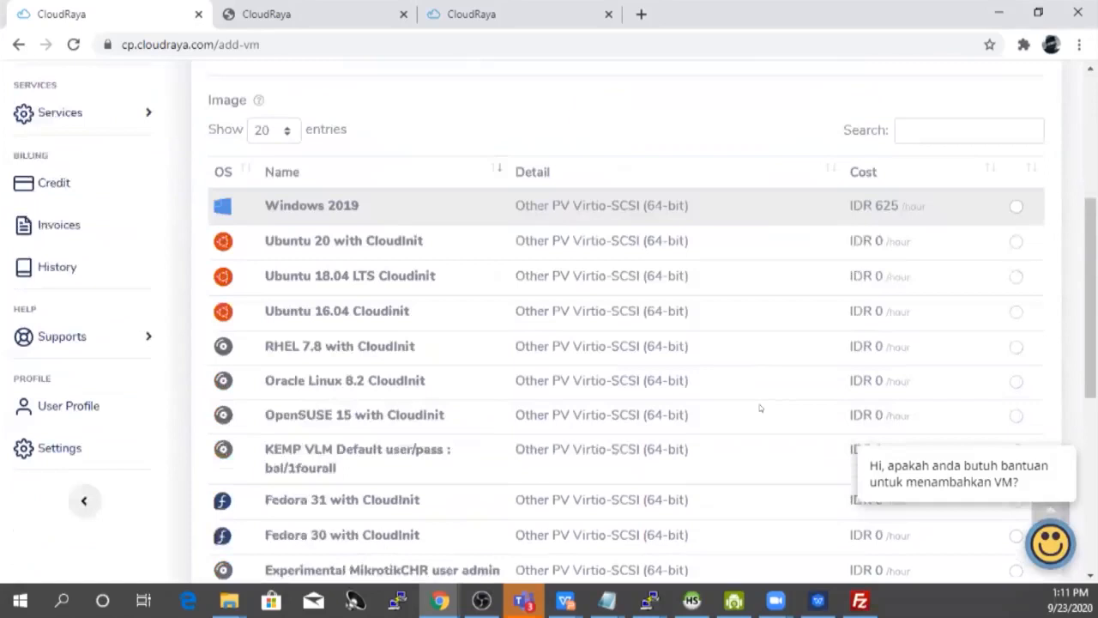
pyautogui.scroll(-5, 760, 408)
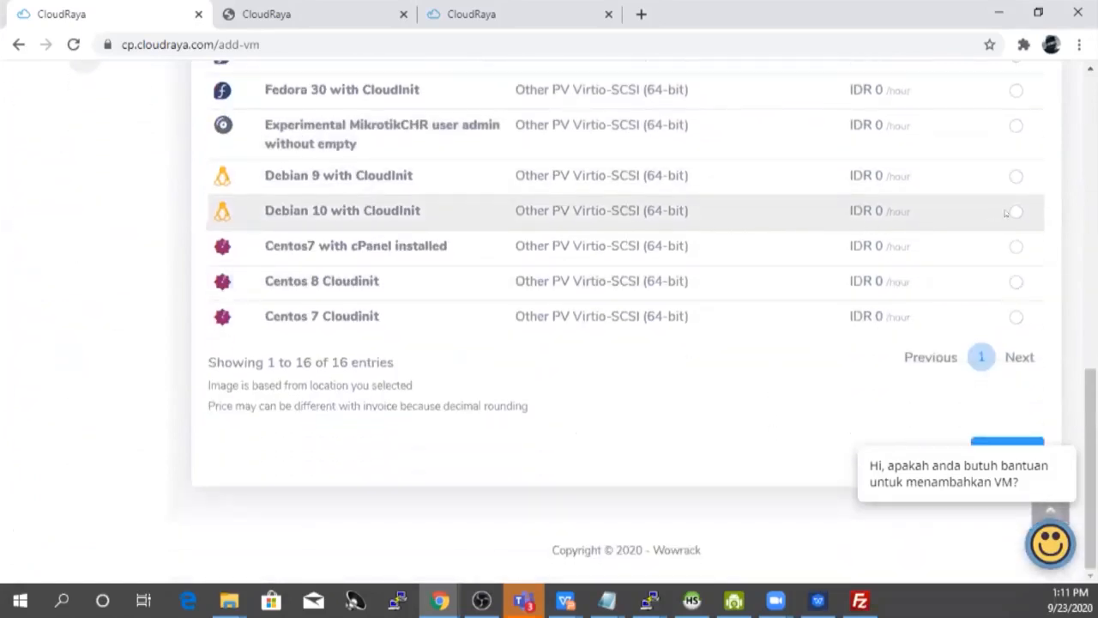
pyautogui.click(1014, 212)
pyautogui.moveTo(1064, 471)
pyautogui.click(1066, 430)
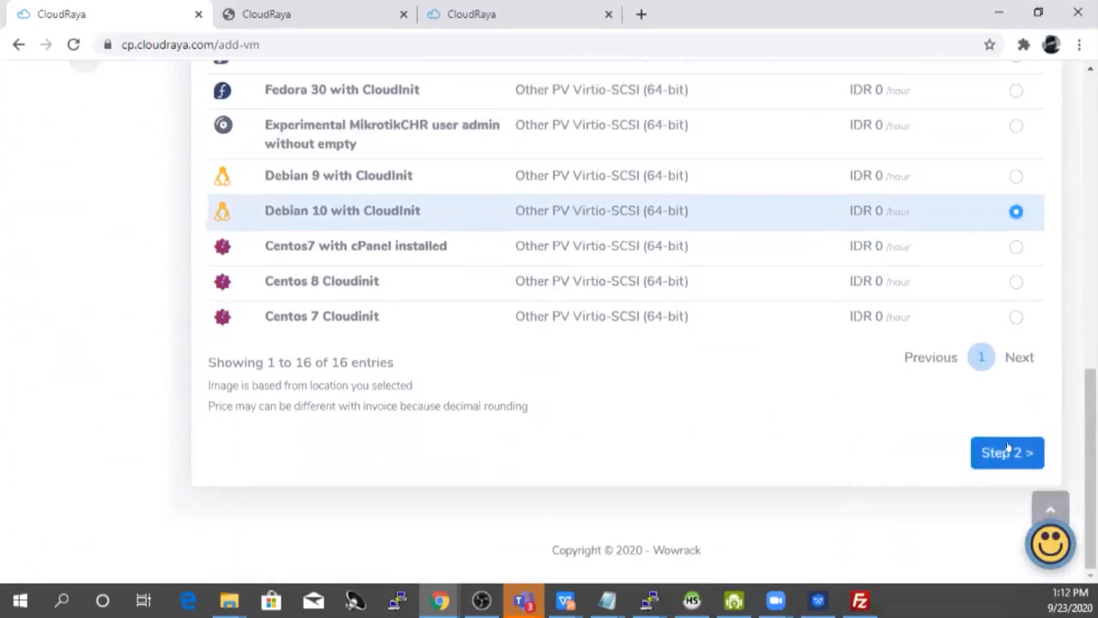
pyautogui.click(1006, 451)
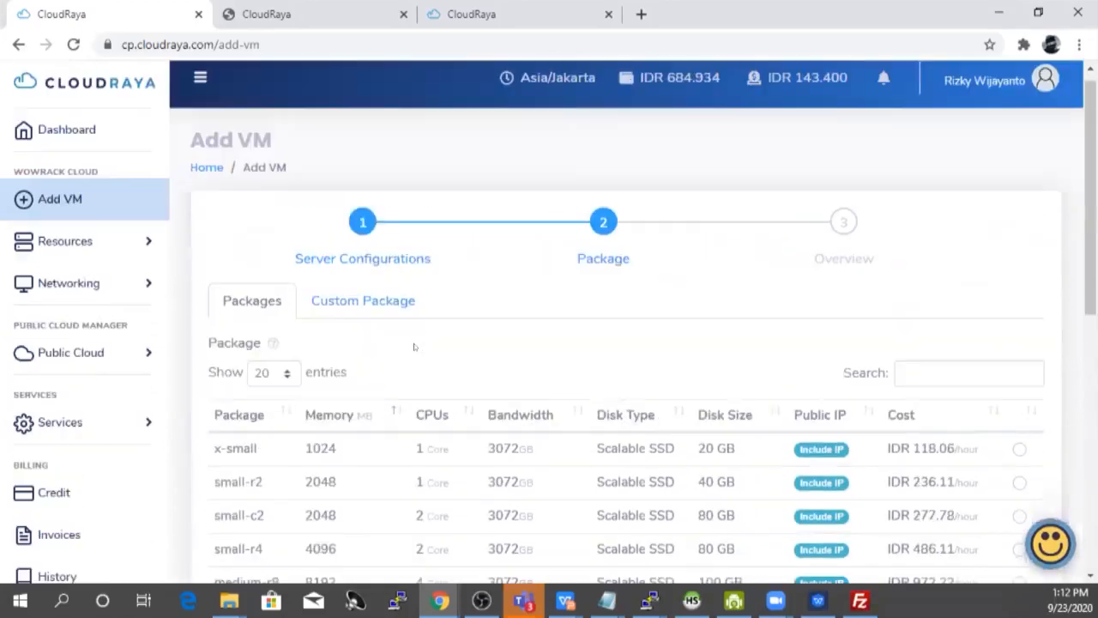
# Step: Select the small-c2 package (2 cores, 2048 MB memory, 80 GB disk)
pyautogui.scroll(-1, 584, 346)
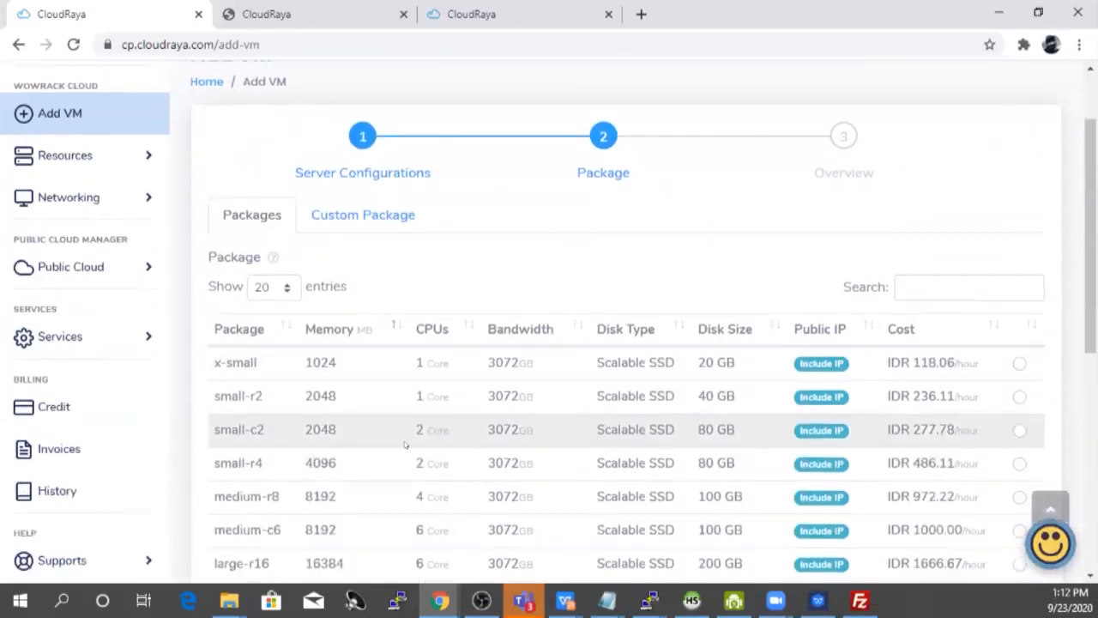
pyautogui.scroll(-1, 480, 431)
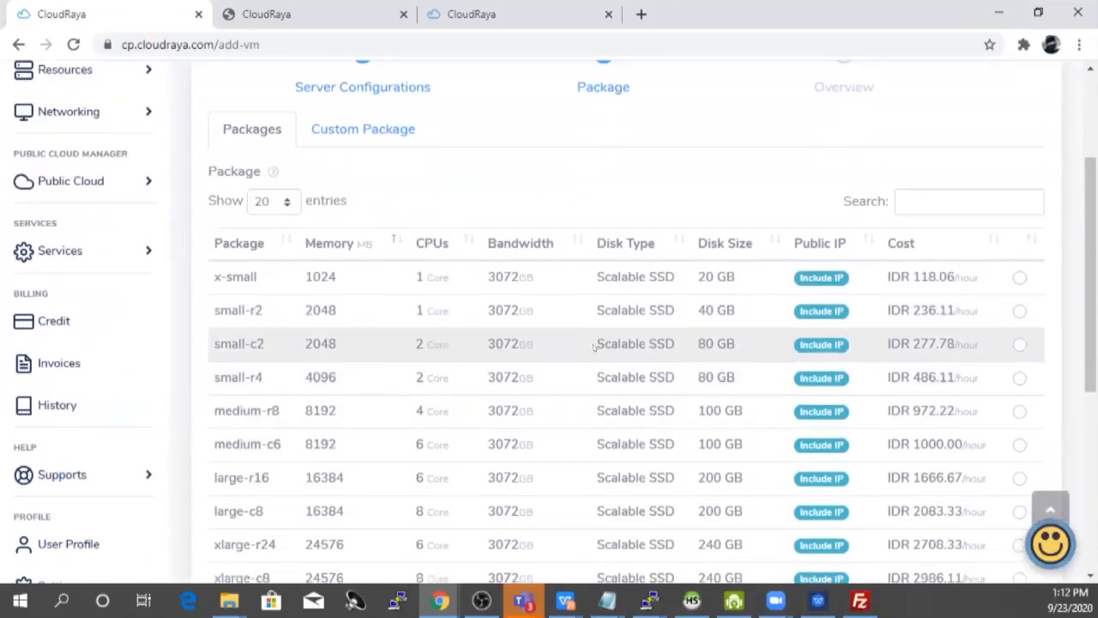
pyautogui.click(1019, 344)
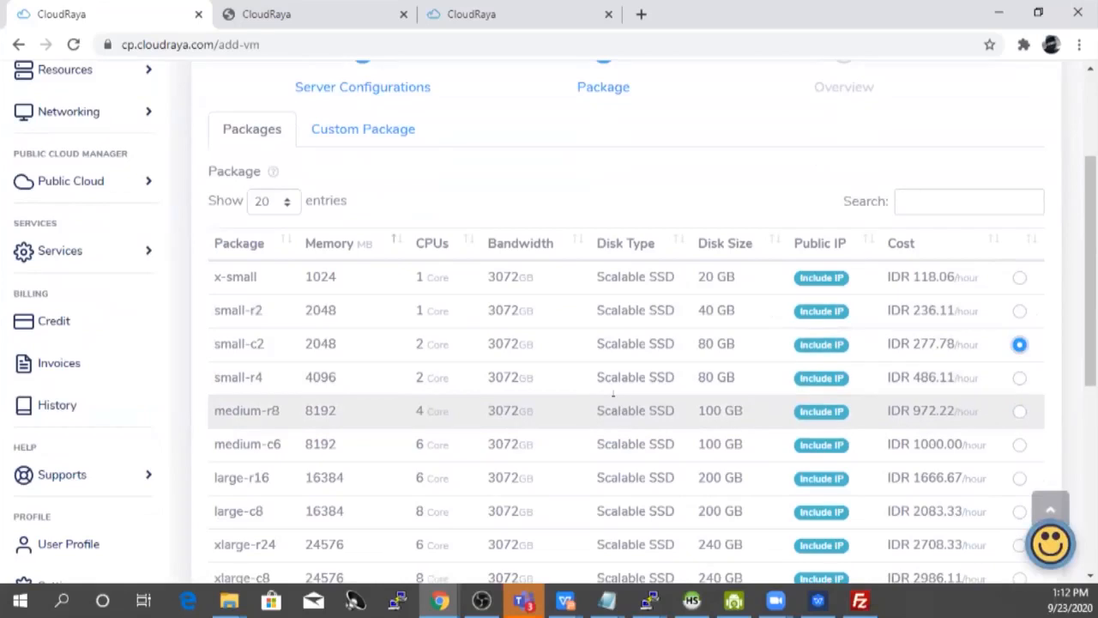
pyautogui.scroll(-4, 612, 394)
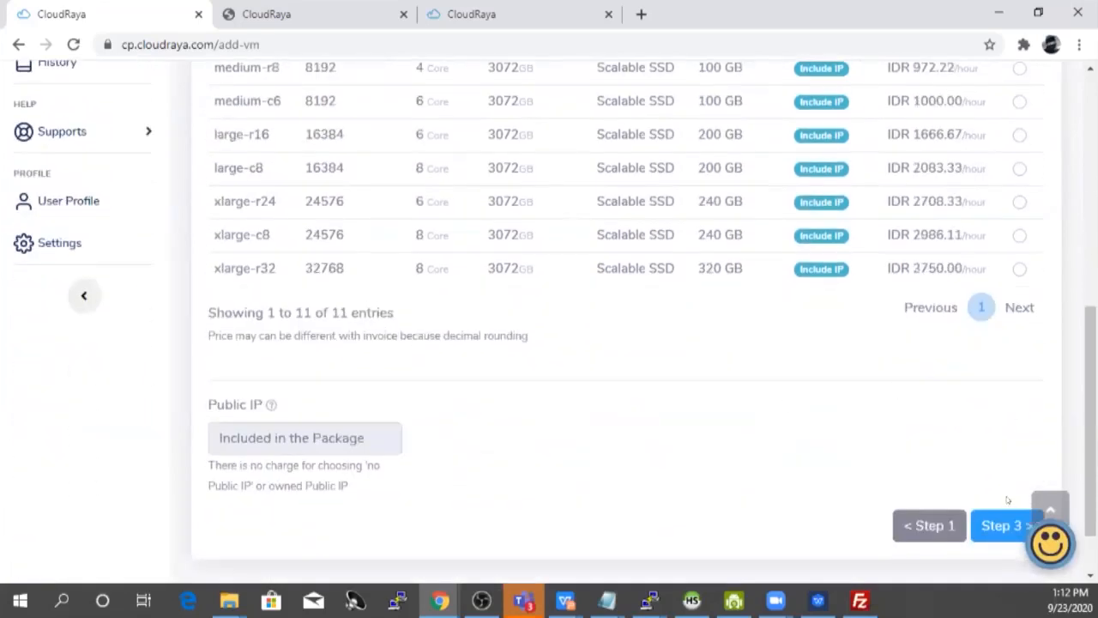
# Step: Review the Step 3 overview and create the my-web-server VM
pyautogui.click(1002, 526)
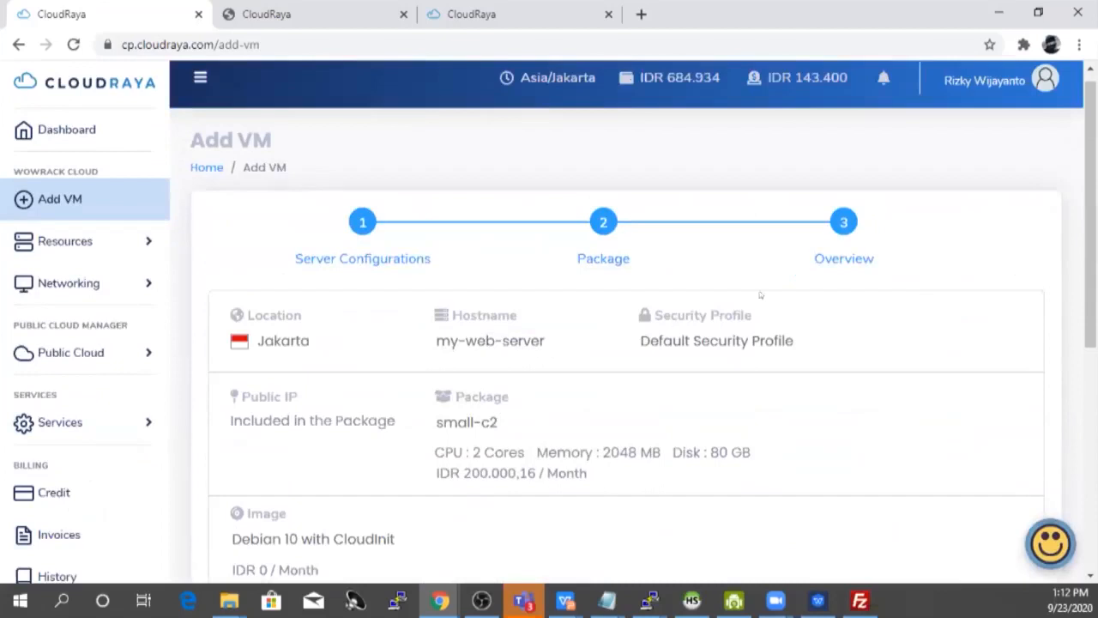
pyautogui.scroll(-5, 829, 292)
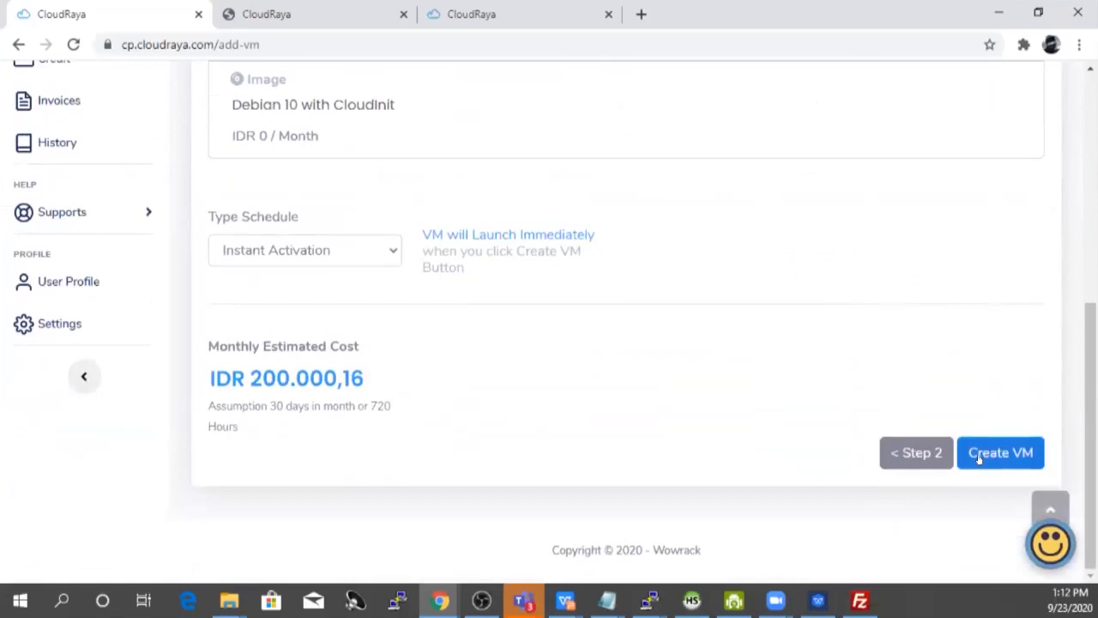
pyautogui.click(984, 452)
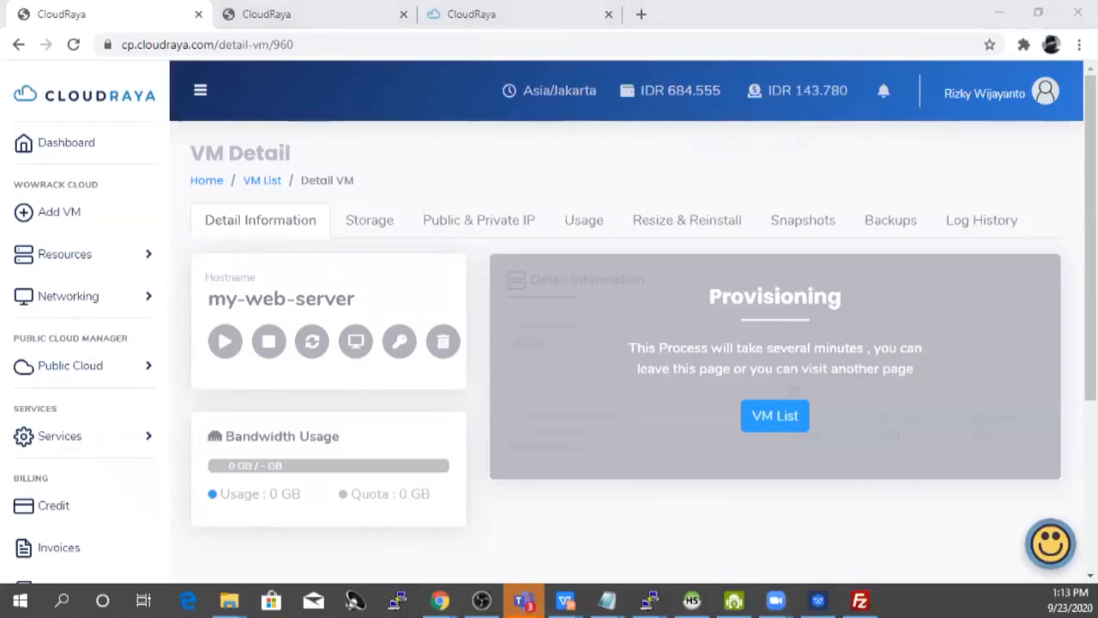
# Step: Switch past FileZilla and move the session manager aside to bring the PuTTY Configuration dialog forward
pyautogui.hotkey('alt', 'Tab')
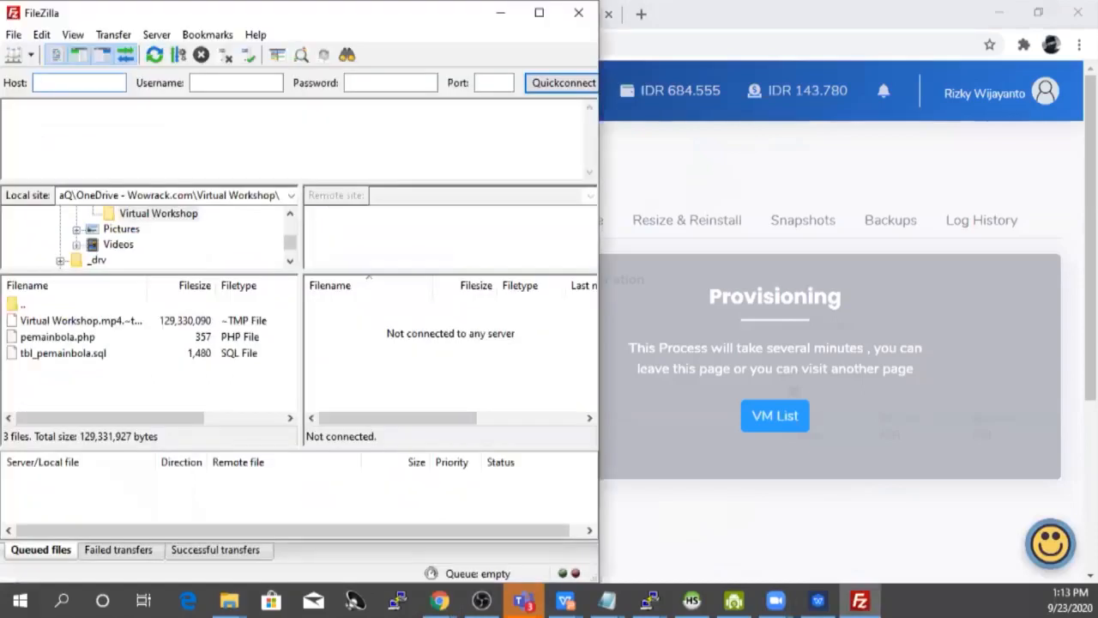
pyautogui.hotkey('alt', 'Tab')
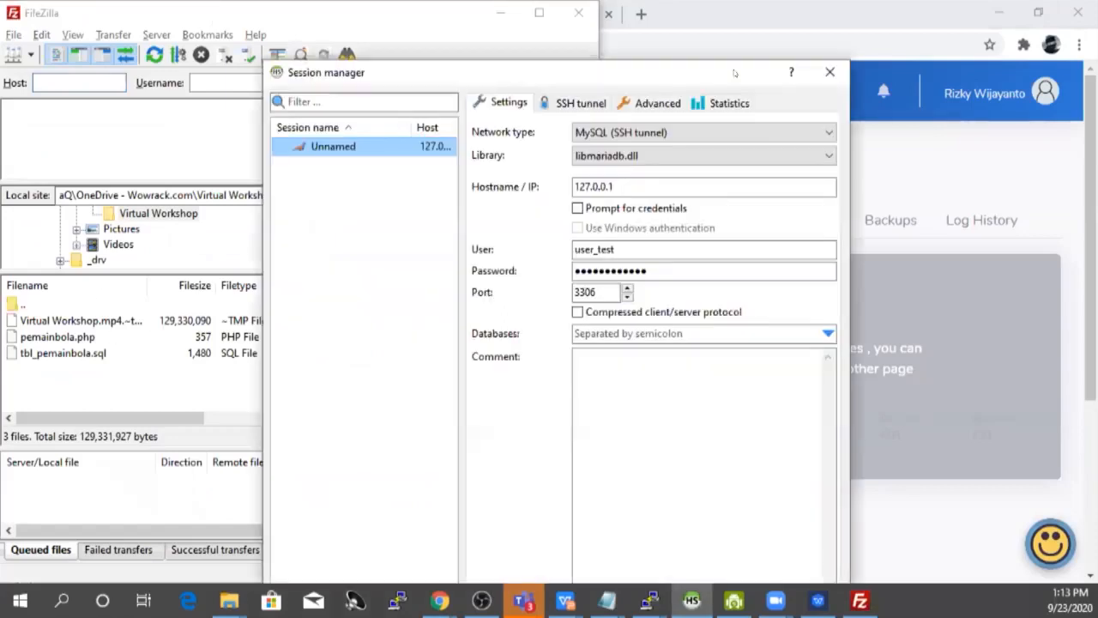
pyautogui.moveTo(735, 72); pyautogui.dragTo(947, 14)
pyautogui.click(84, 322)
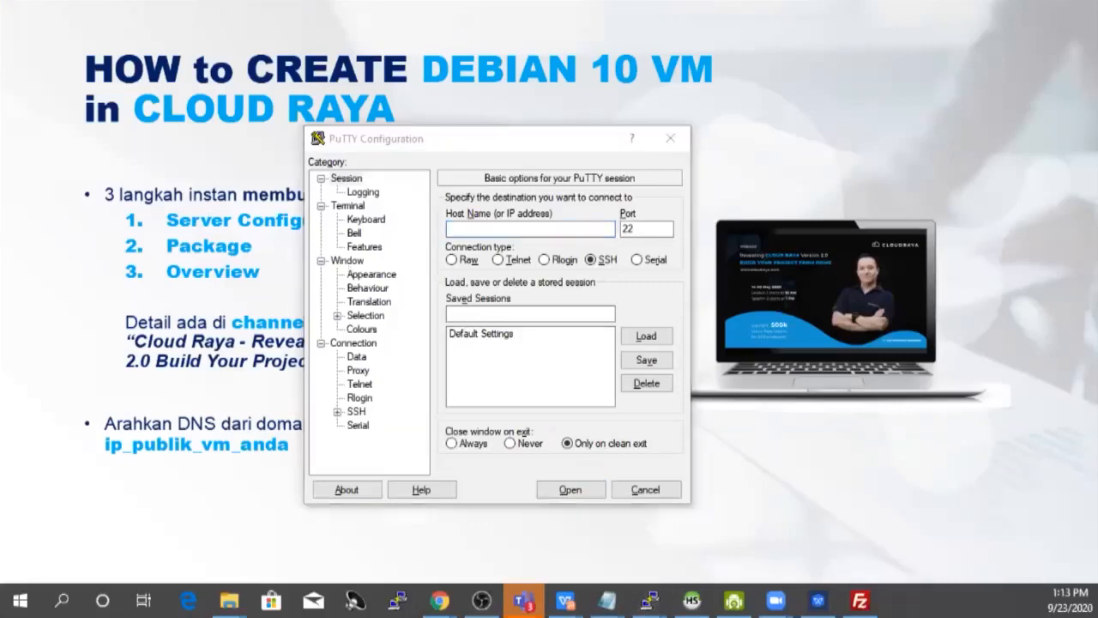
# Step: Switch from PuTTY back to the CloudRaya detail page for my-web-server
pyautogui.hotkey('alt', 'Tab')
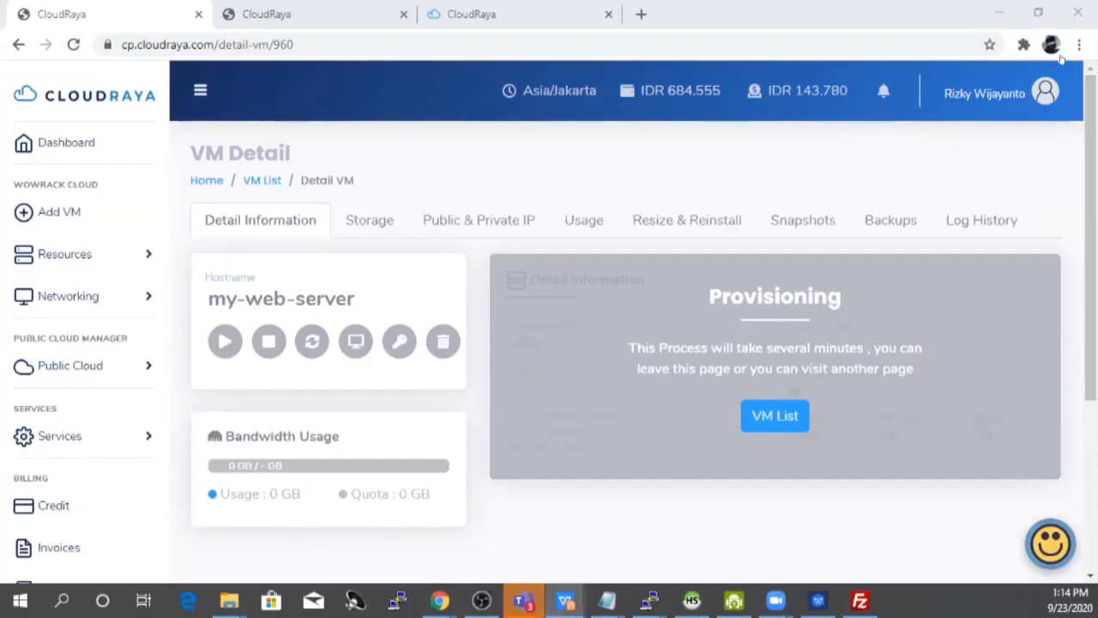
# Step: Minimise Chrome and place the PuTTY dialog beside the terminal on the Debian 10 setup slide
pyautogui.click(992, 17)
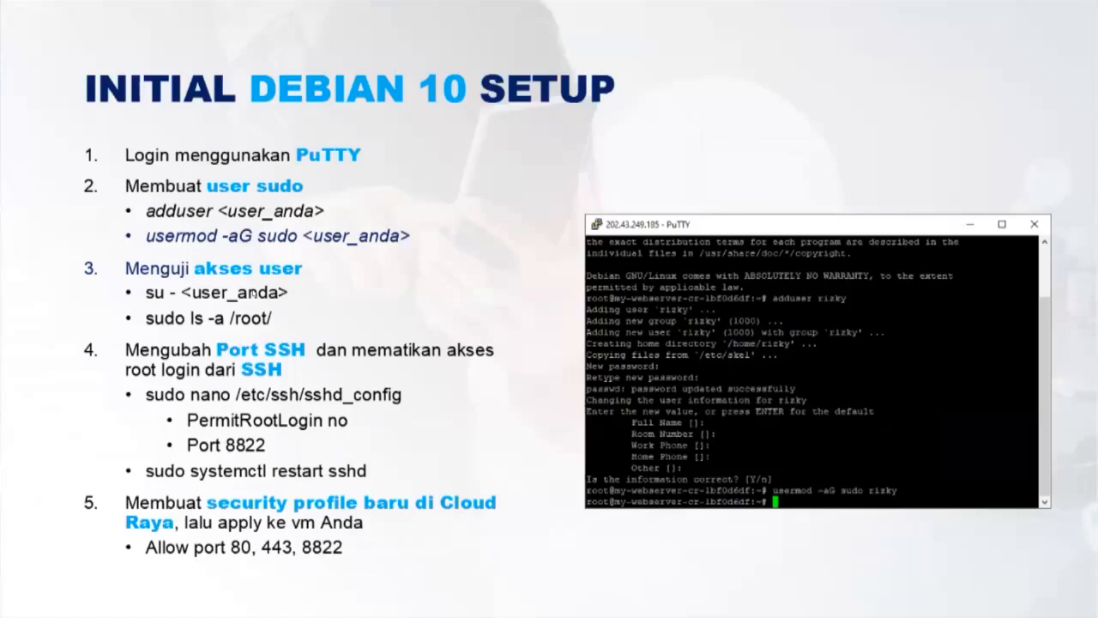
pyautogui.hotkey('alt', 'Tab')
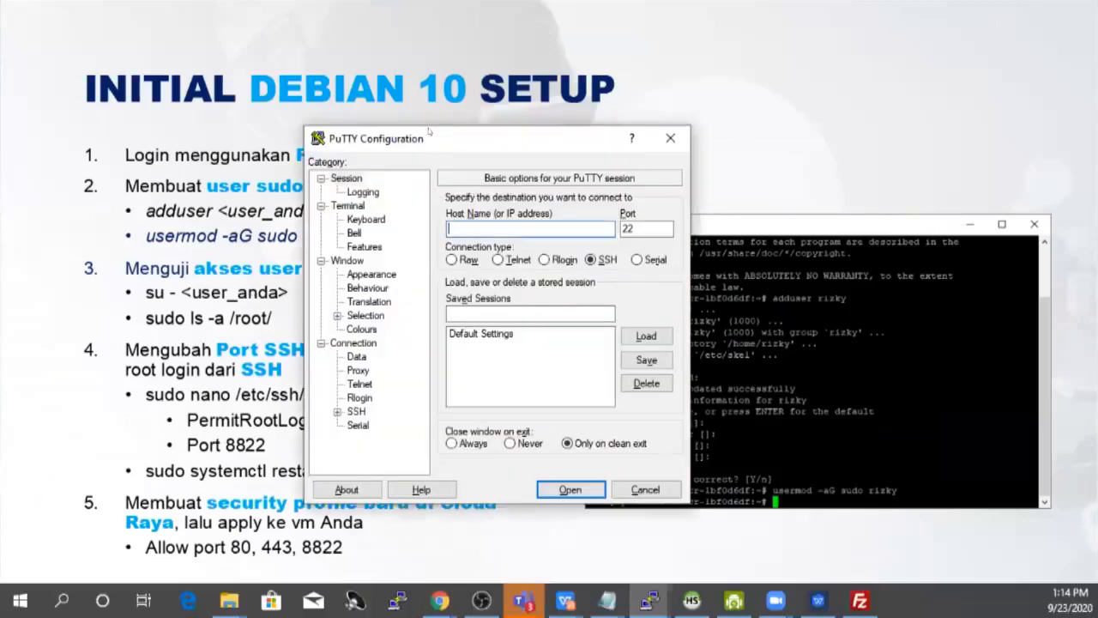
pyautogui.moveTo(439, 139); pyautogui.dragTo(699, 152)
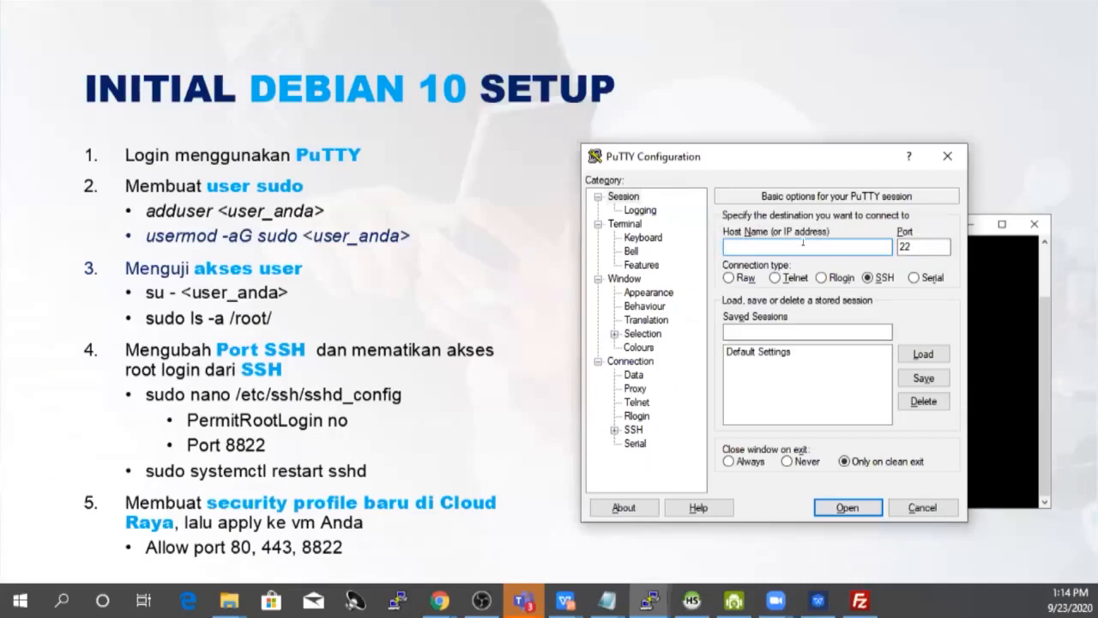
pyautogui.hotkey('alt', 'Tab')
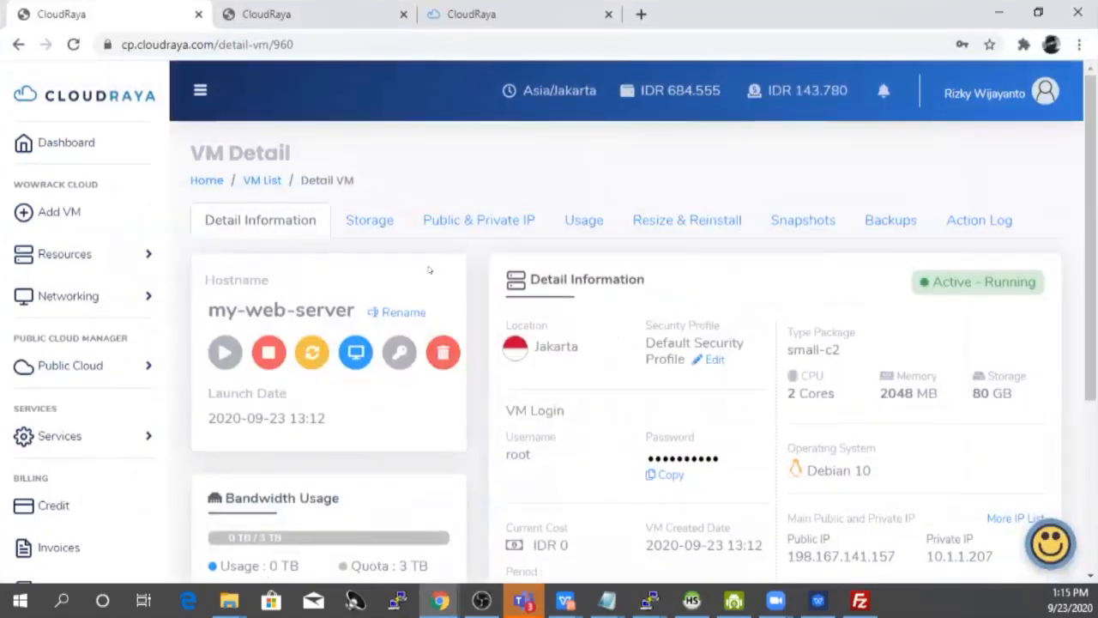
# Step: Copy the my-webserver public IP 202.43.249.185 from its VM detail page
pyautogui.scroll(-3, 429, 270)
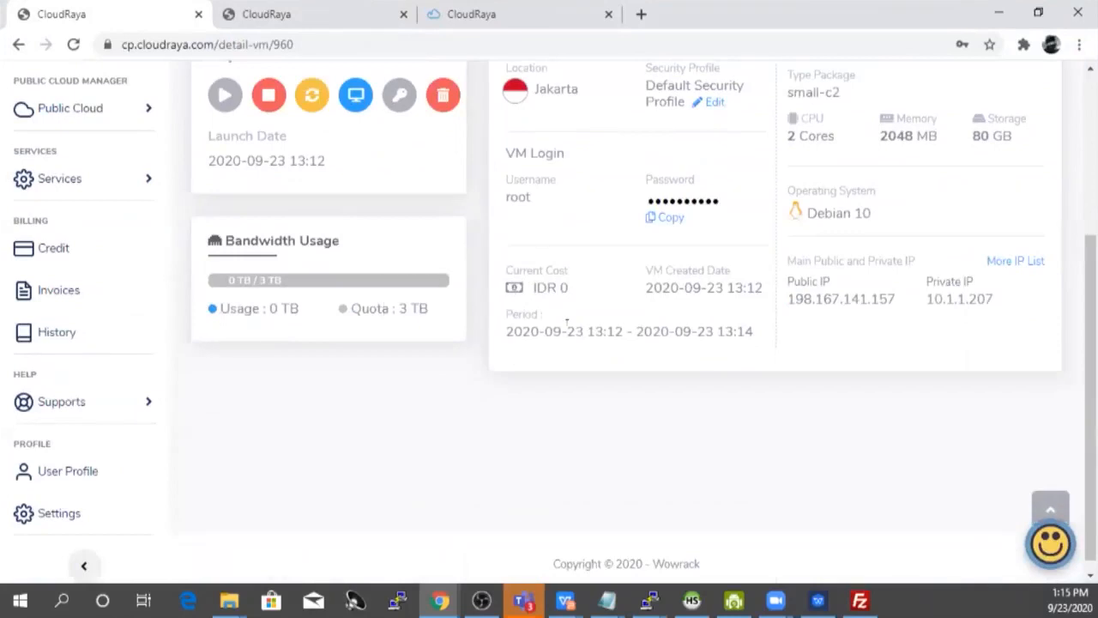
pyautogui.scroll(3, 401, 347)
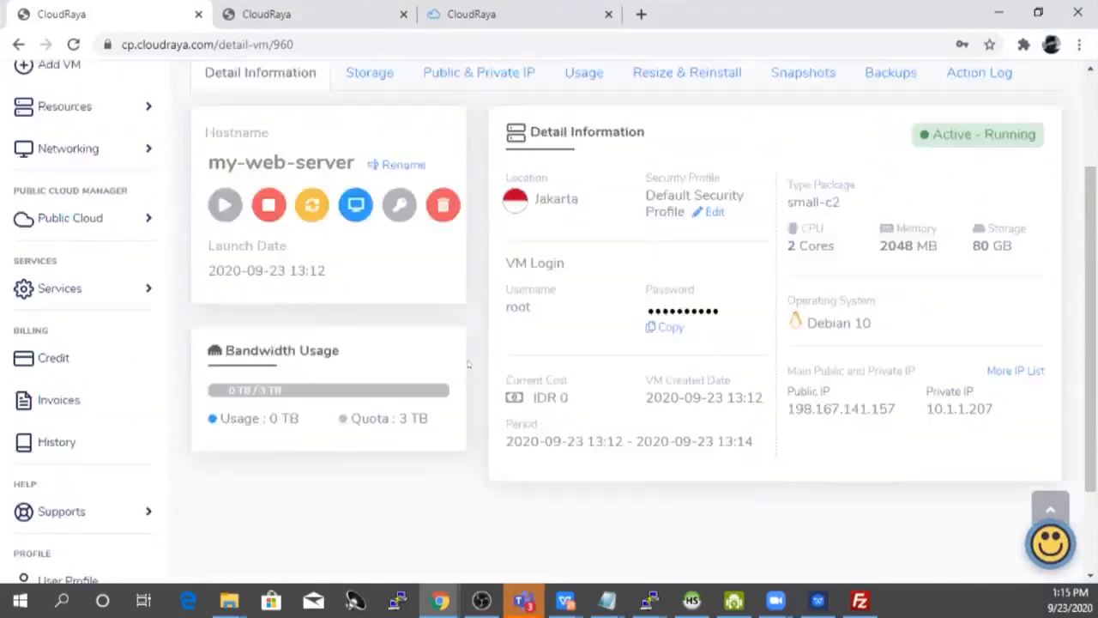
pyautogui.click(327, 15)
pyautogui.scroll(-3, 925, 281)
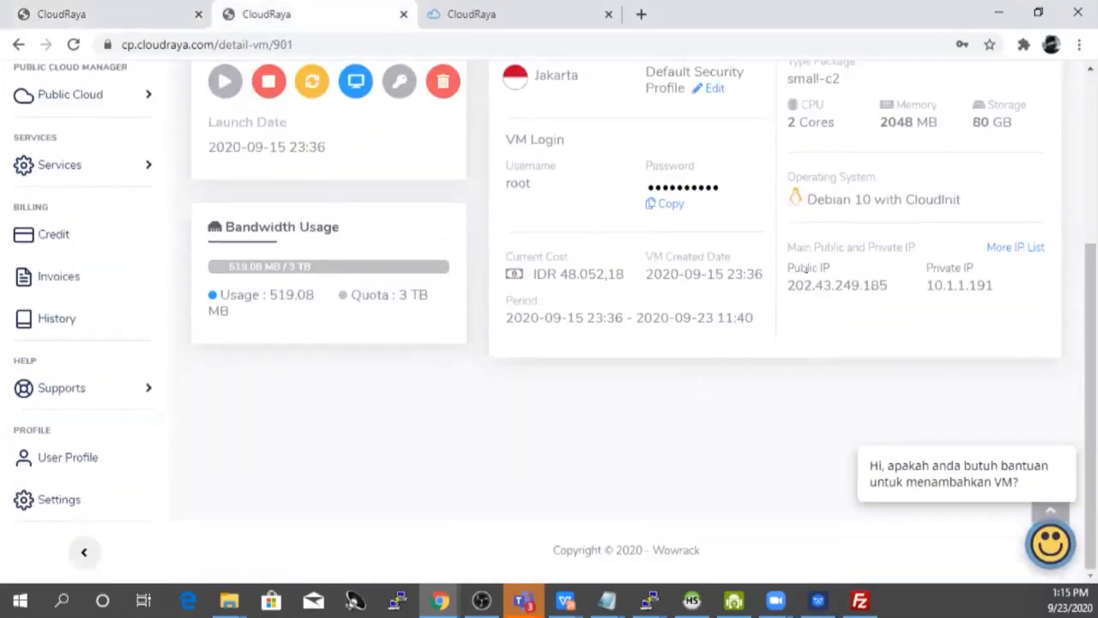
pyautogui.doubleClick(807, 286)
pyautogui.rightClick(806, 286)
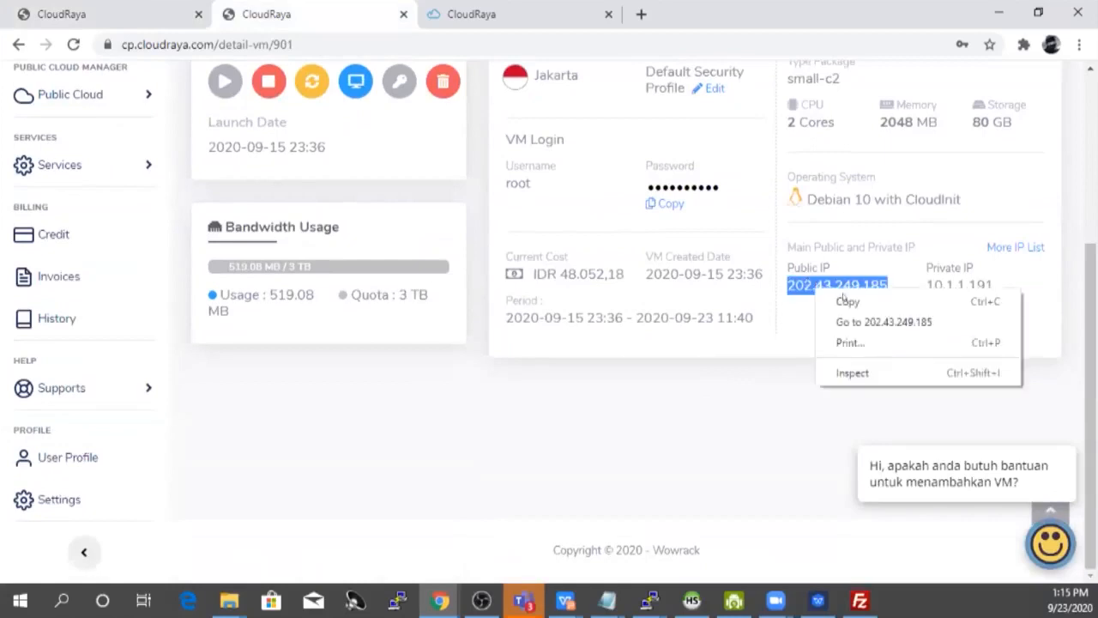
pyautogui.click(840, 299)
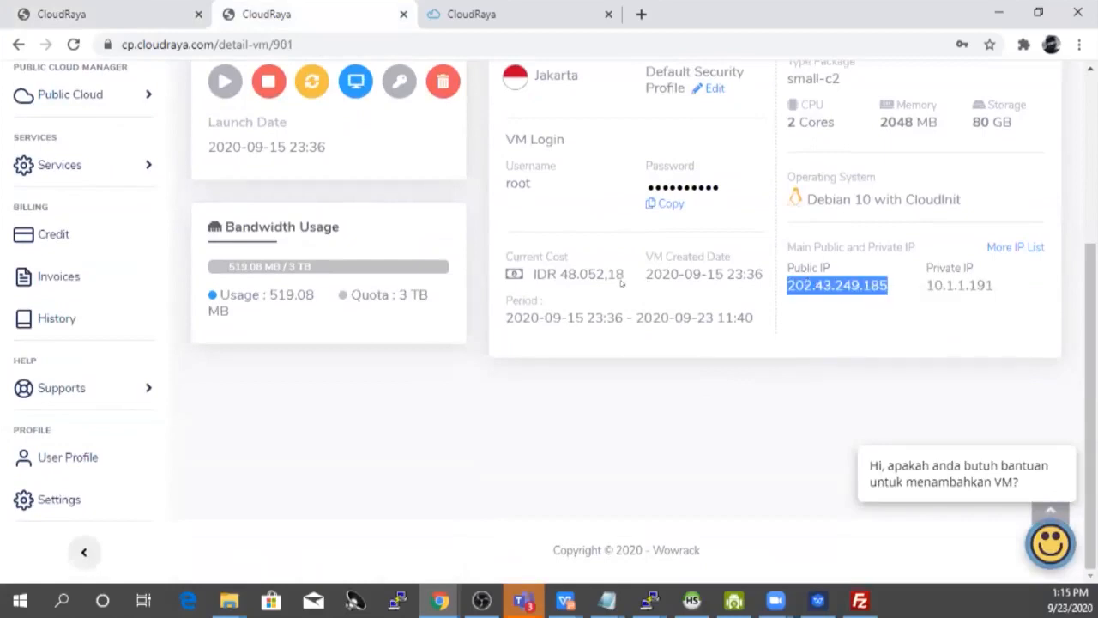
# Step: Paste the public IP 202.43.249.185 into PuTTY's Host Name field
pyautogui.hotkey('alt', 'Tab')
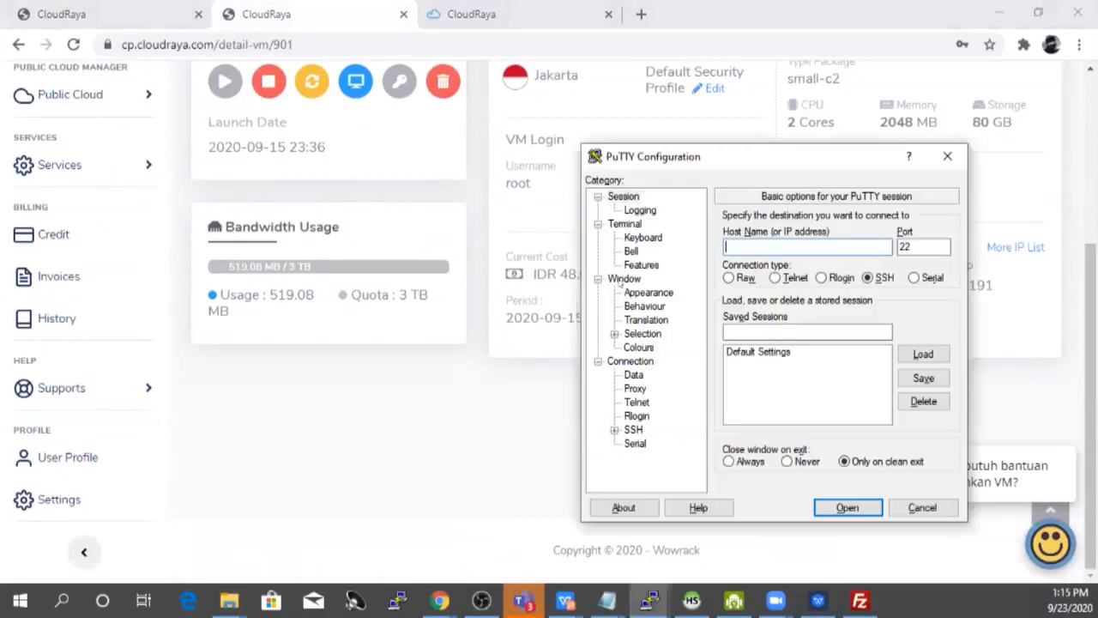
pyautogui.rightClick(761, 249)
pyautogui.click(798, 317)
# Step: Open the SSH session and log in as root
pyautogui.click(1002, 8)
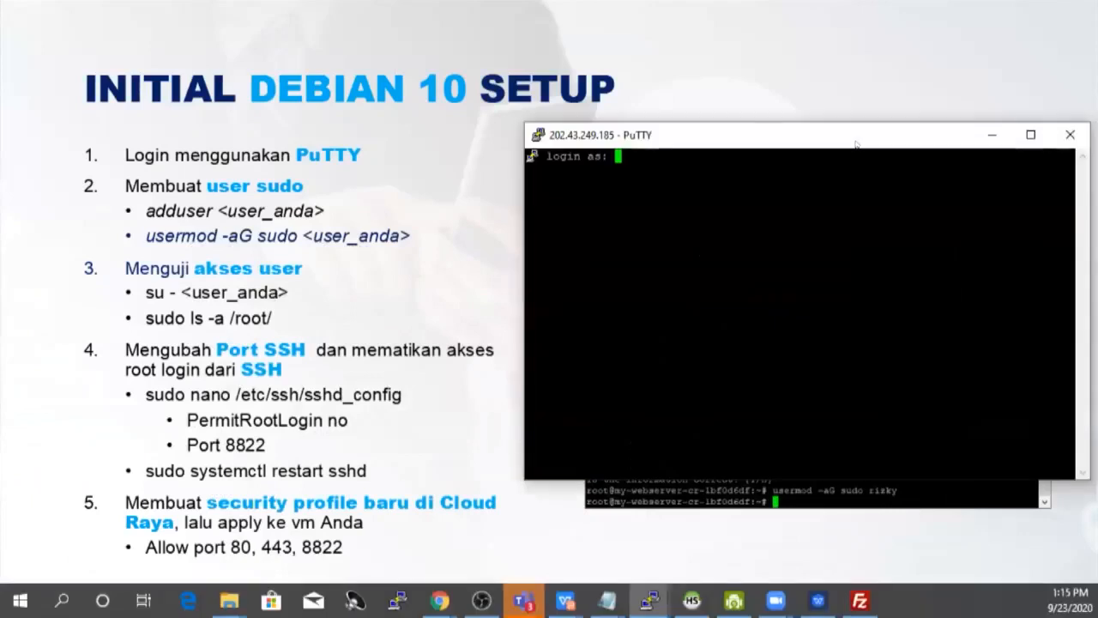
pyautogui.write('root')
pyautogui.press('Return')
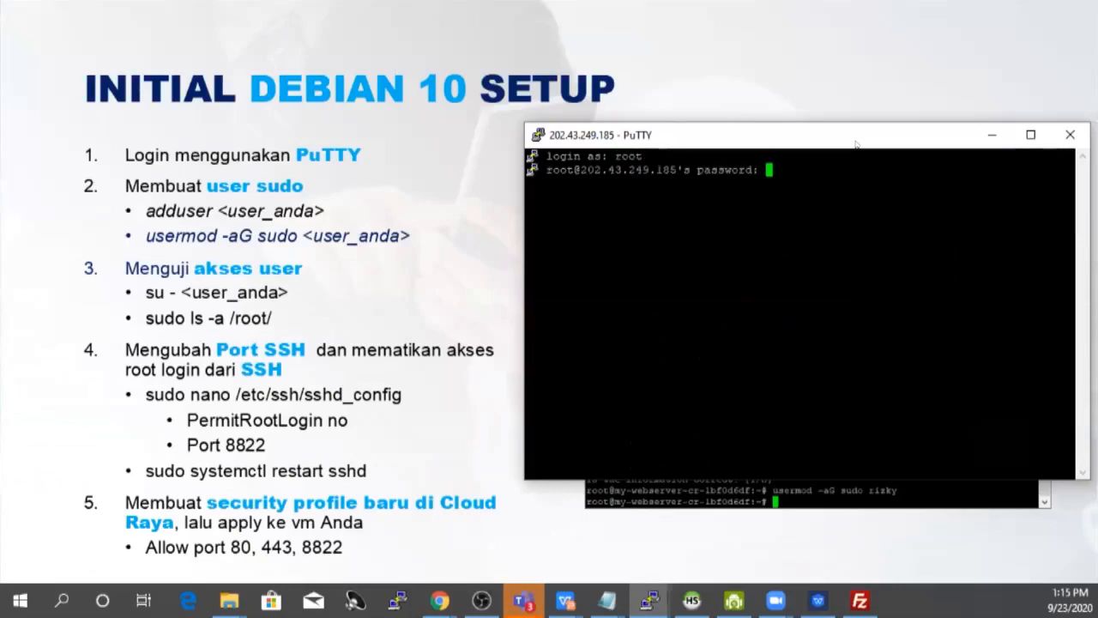
# Step: Copy the VM's root password from CloudRaya and submit it at PuTTY's password prompt
pyautogui.hotkey('alt', 'Tab')
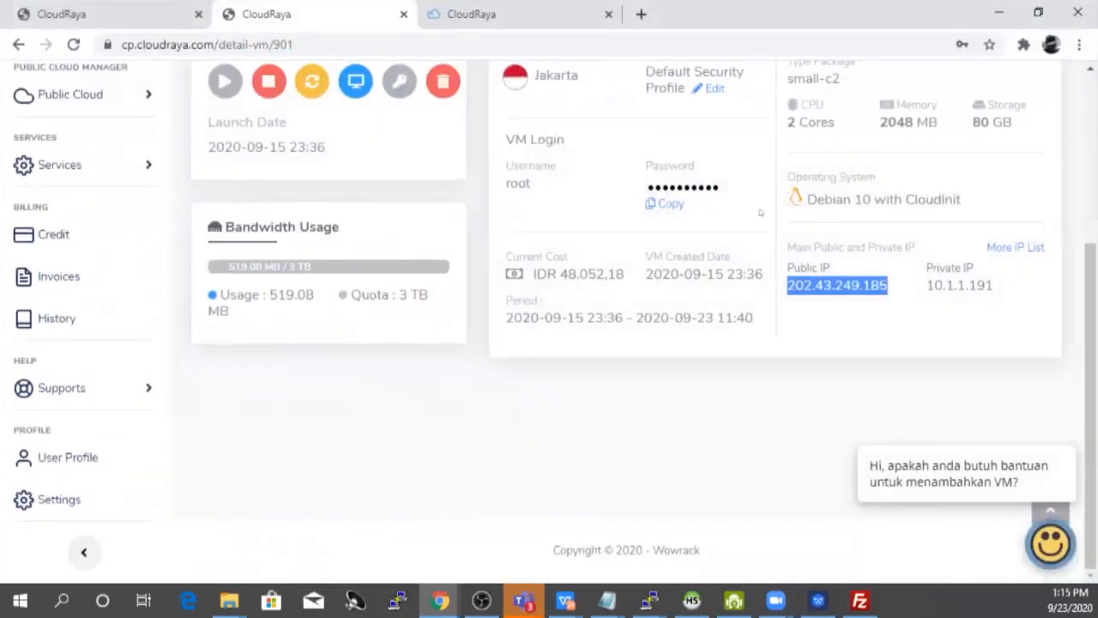
pyautogui.scroll(2, 732, 223)
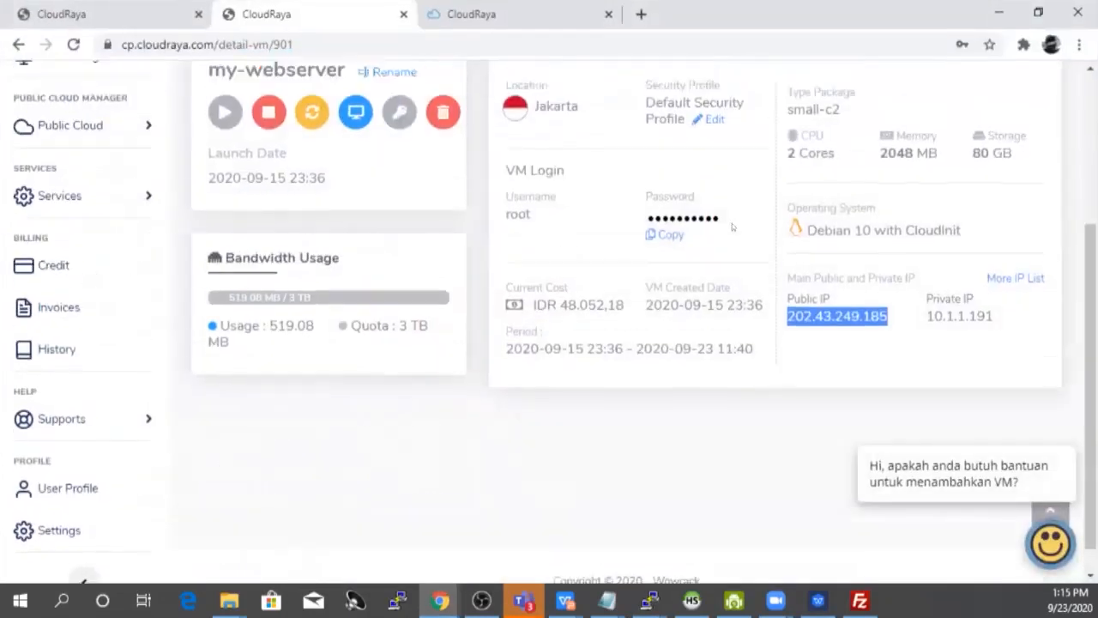
pyautogui.click(667, 289)
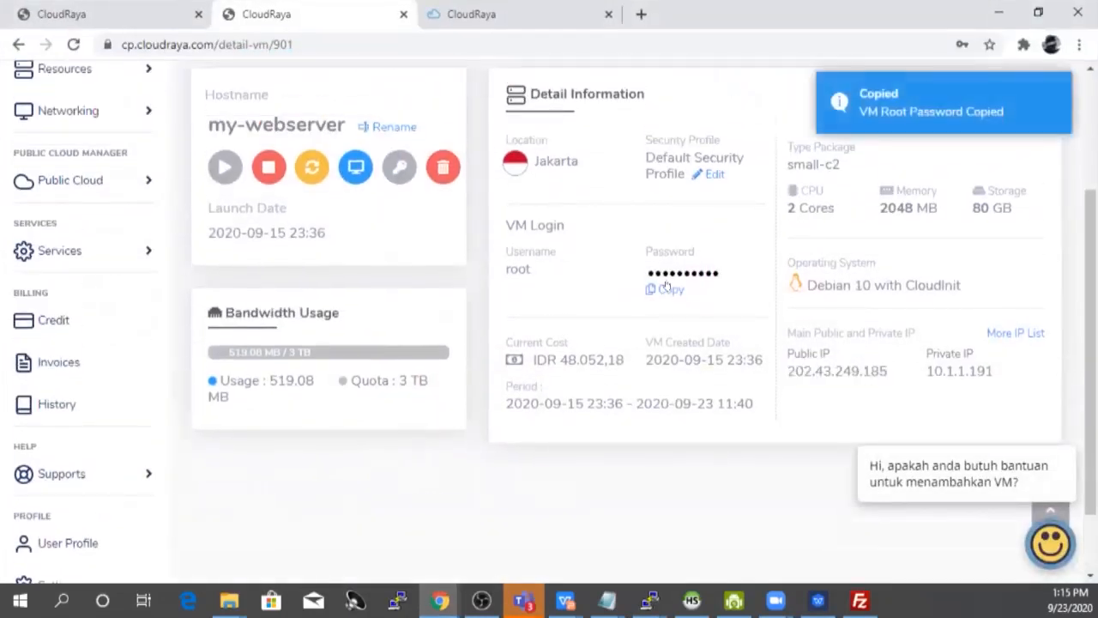
pyautogui.hotkey('alt', 'Tab')
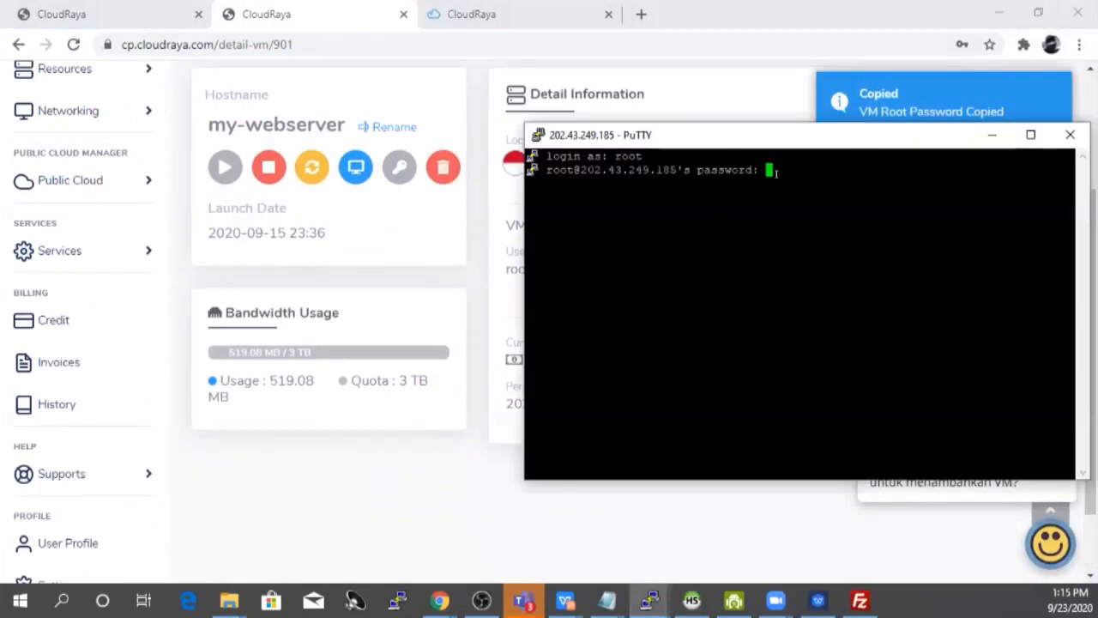
pyautogui.rightClick(775, 172)
pyautogui.press('Return')
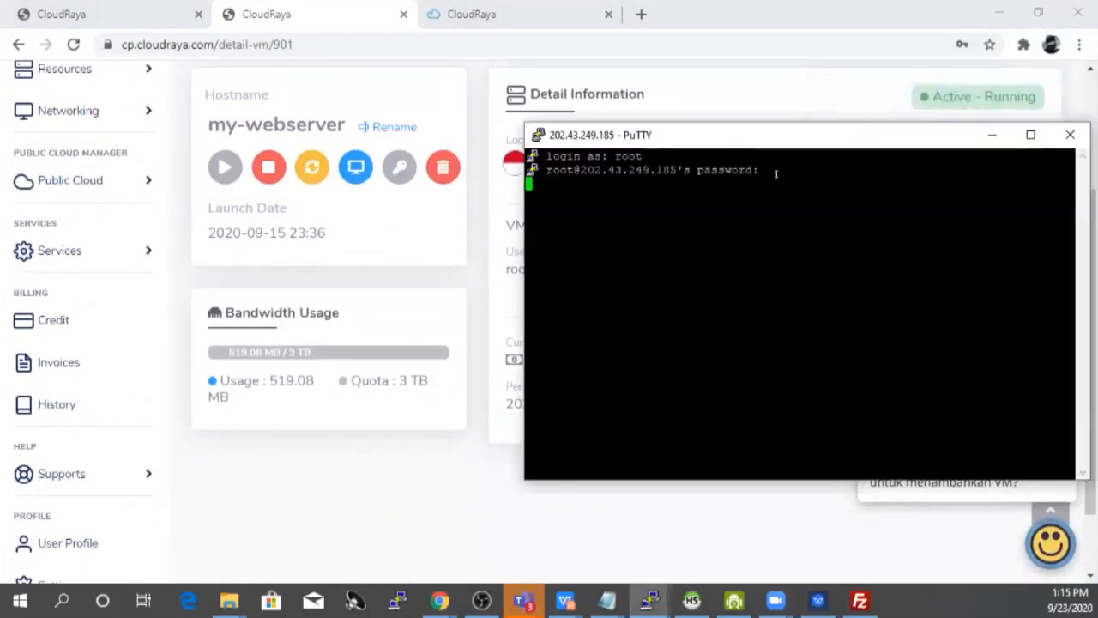
# Step: Create a new user with adduser, set its password, skip the details, and start typing usermod -aG sudo
pyautogui.hotkey('alt', 'Tab')
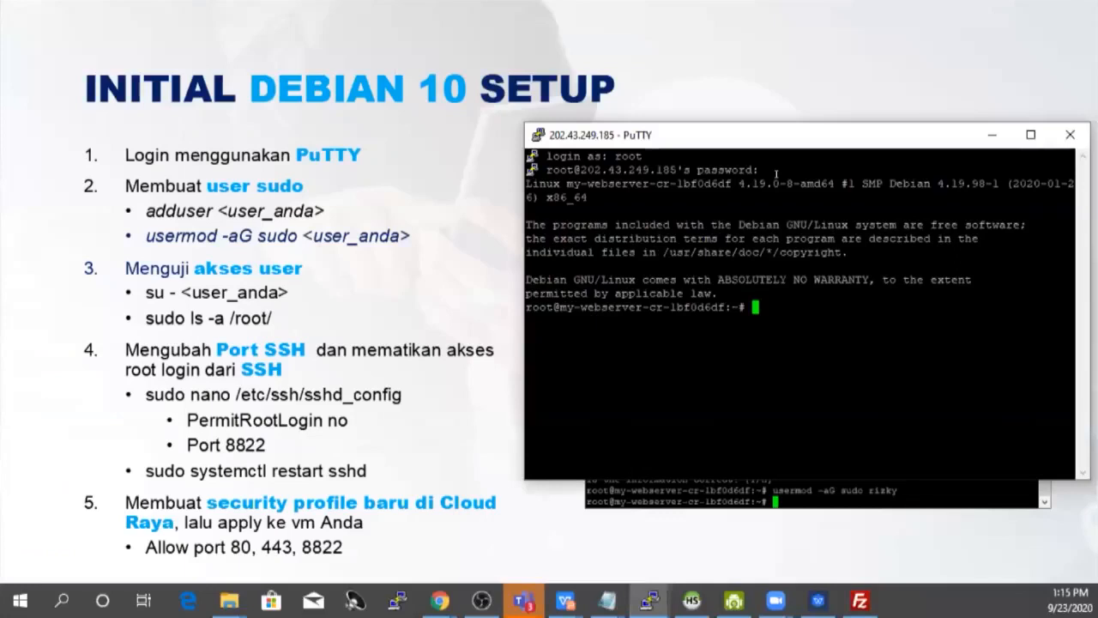
pyautogui.write('adduser')
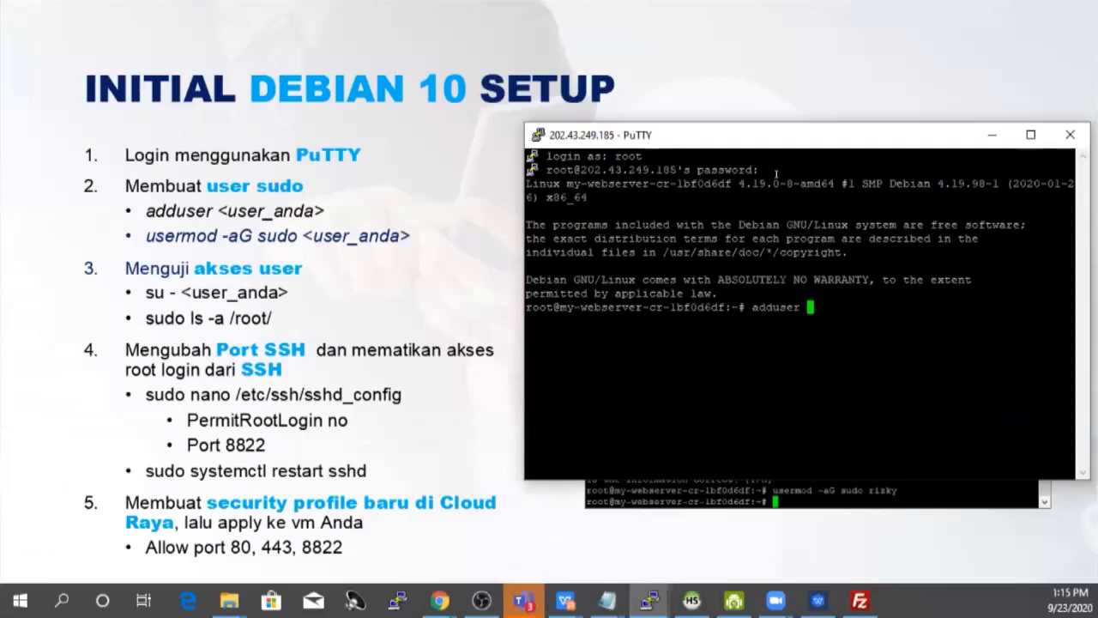
pyautogui.write(' rizky')
pyautogui.press('Return')
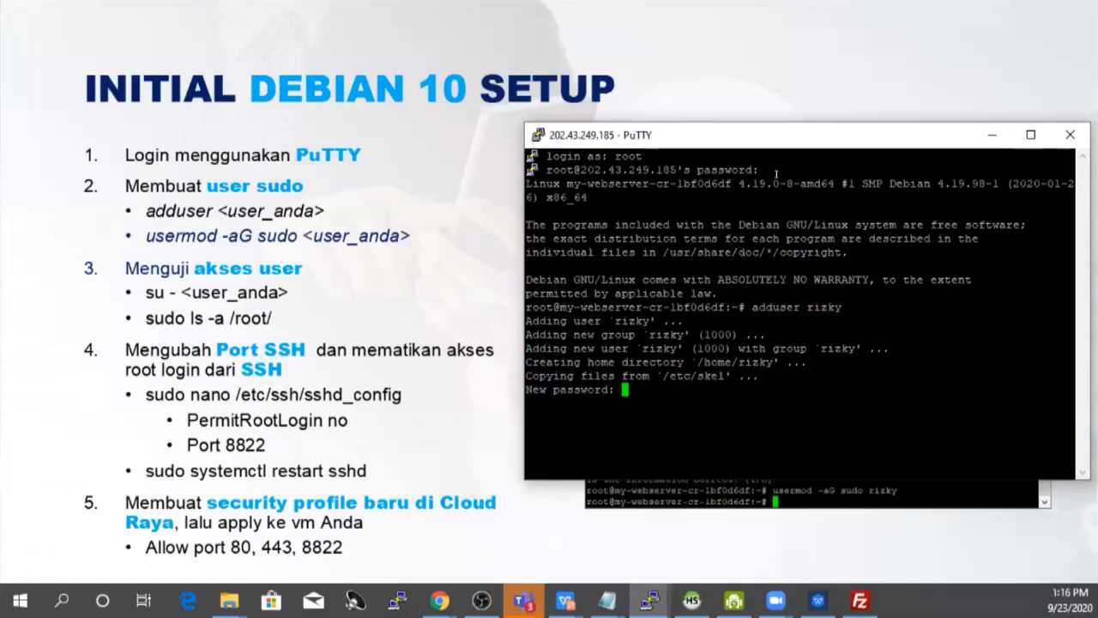
pyautogui.press('Return')
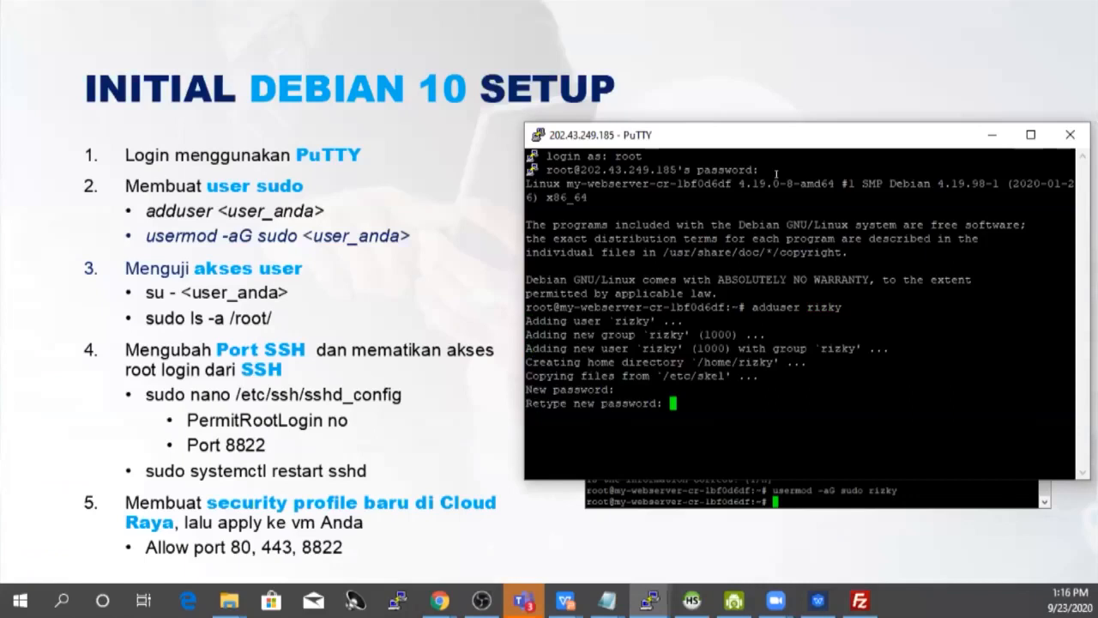
pyautogui.press('Return')
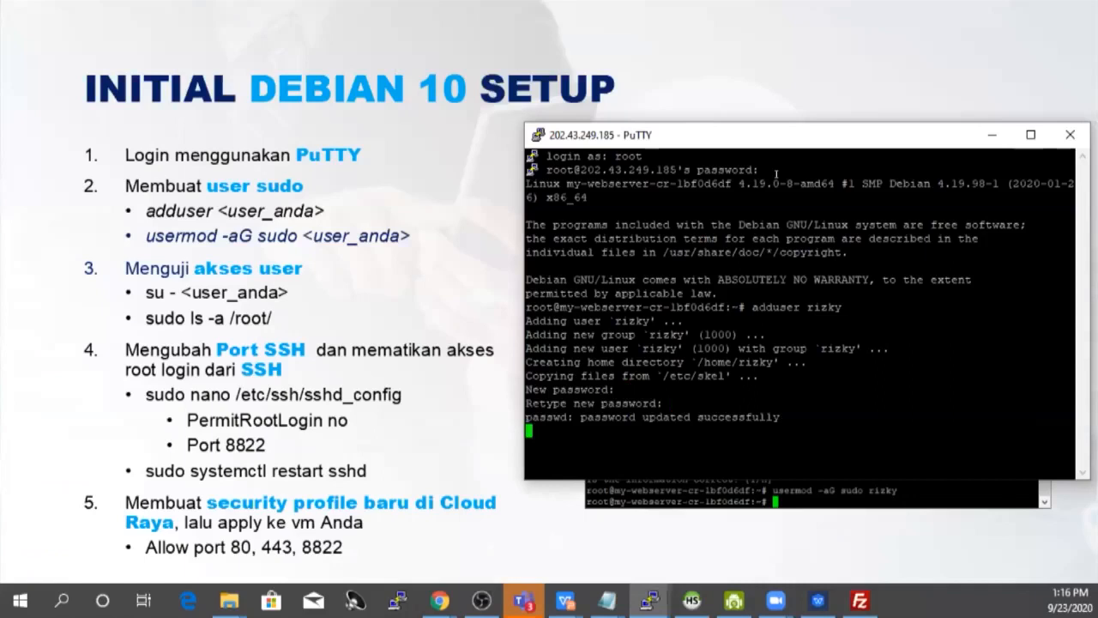
pyautogui.press('Return')
pyautogui.press('Return')
pyautogui.press('Return')
pyautogui.press('Return')
pyautogui.press('Return')
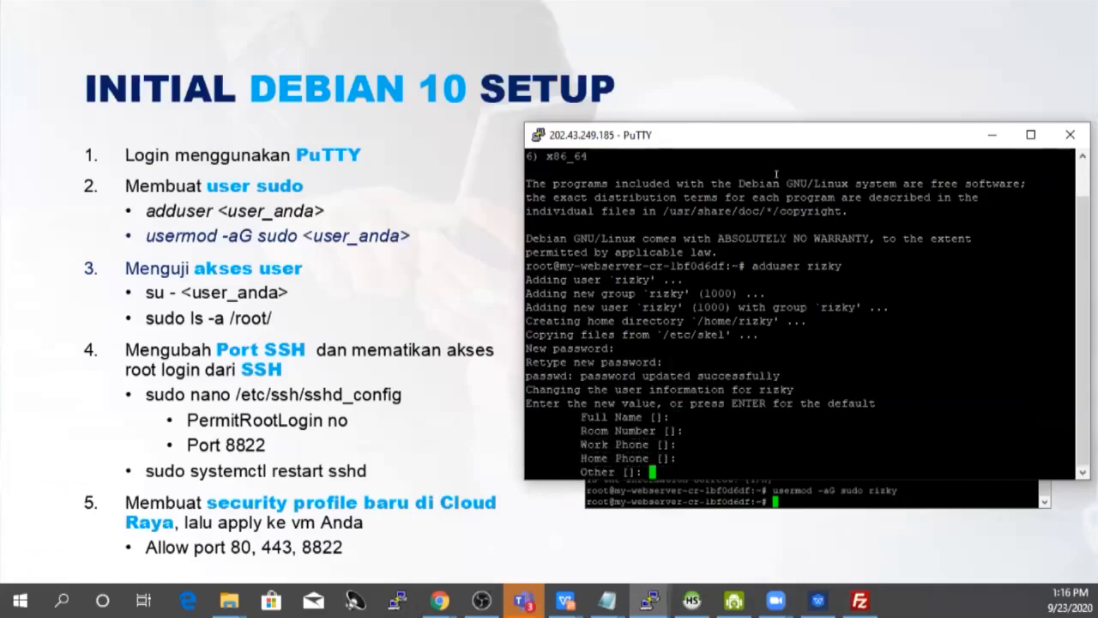
pyautogui.press('Return')
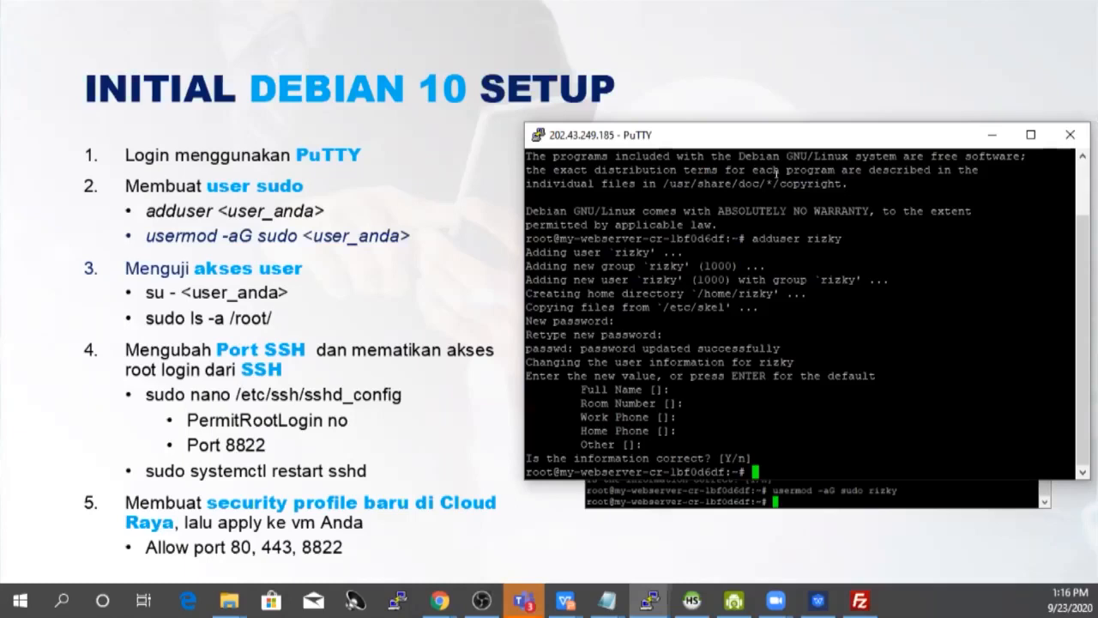
pyautogui.write('usermod -aG sudo')
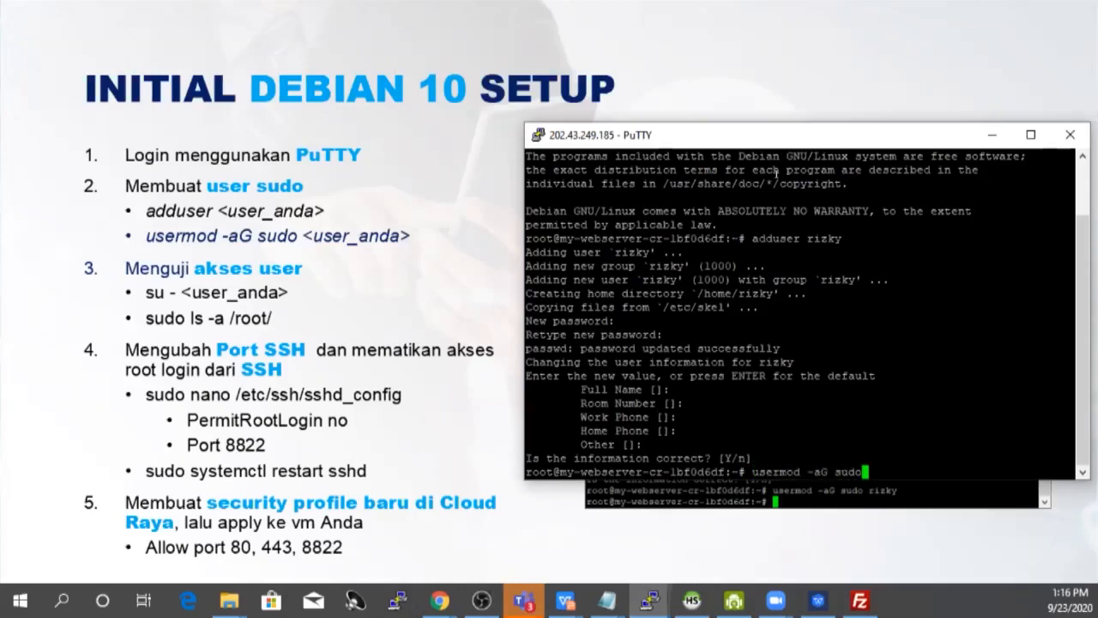